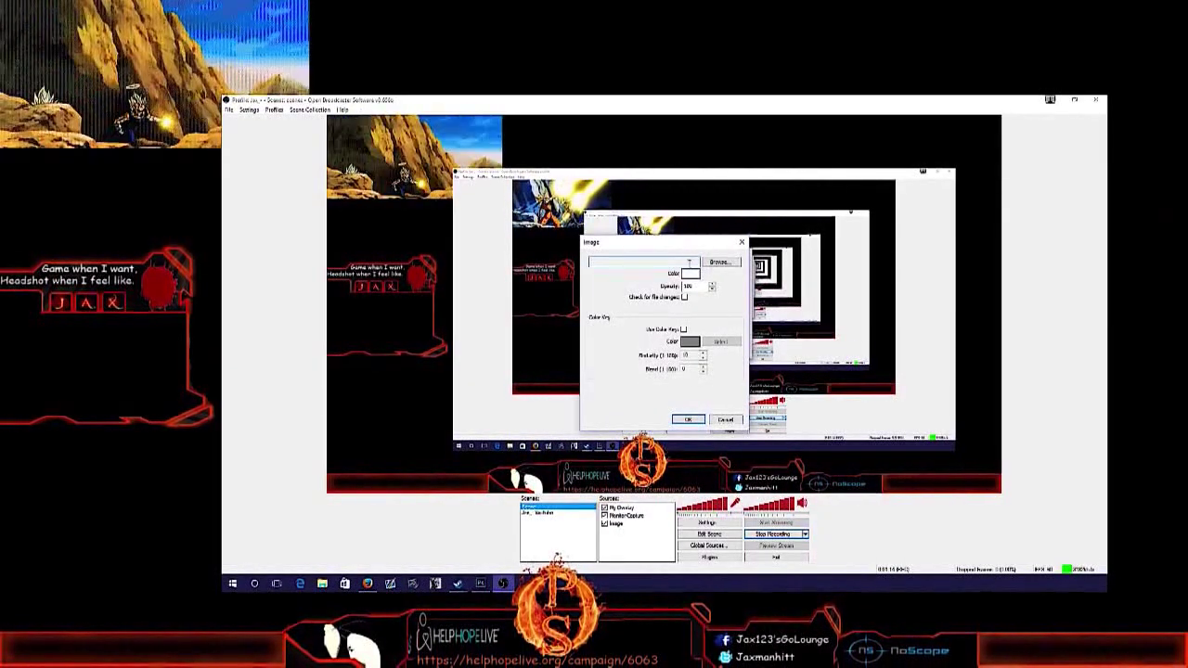
- Switch to the web browser and search GIPHY for dragon ball GIFs
key("alt+Tab")
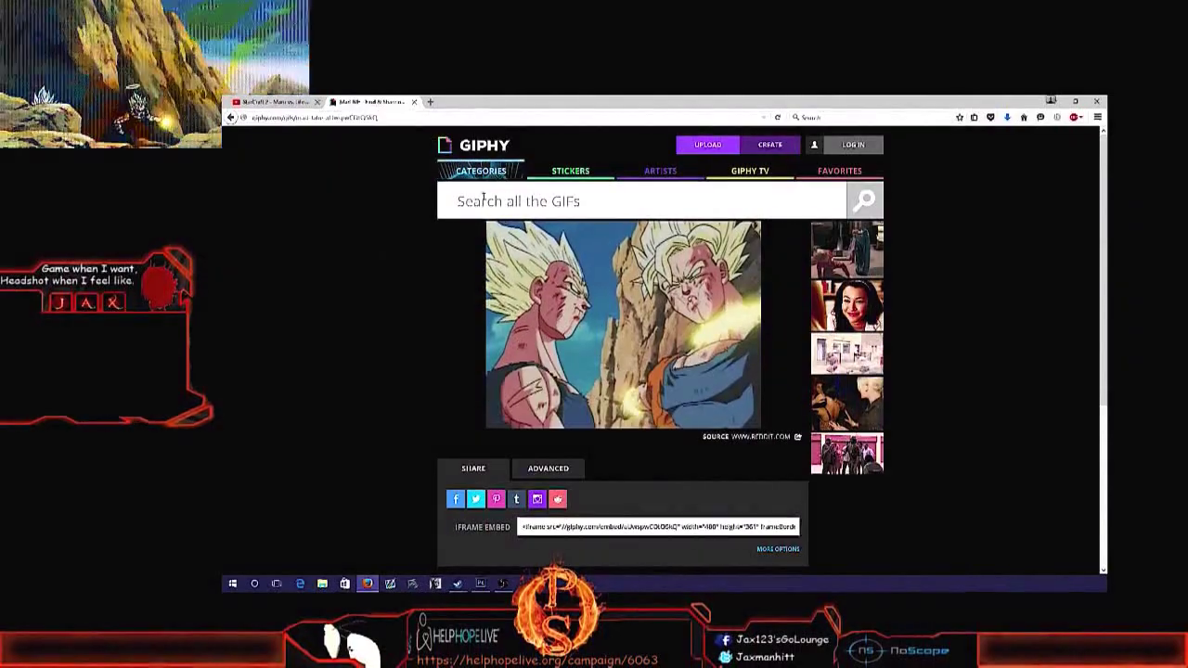
left_click(500, 203)
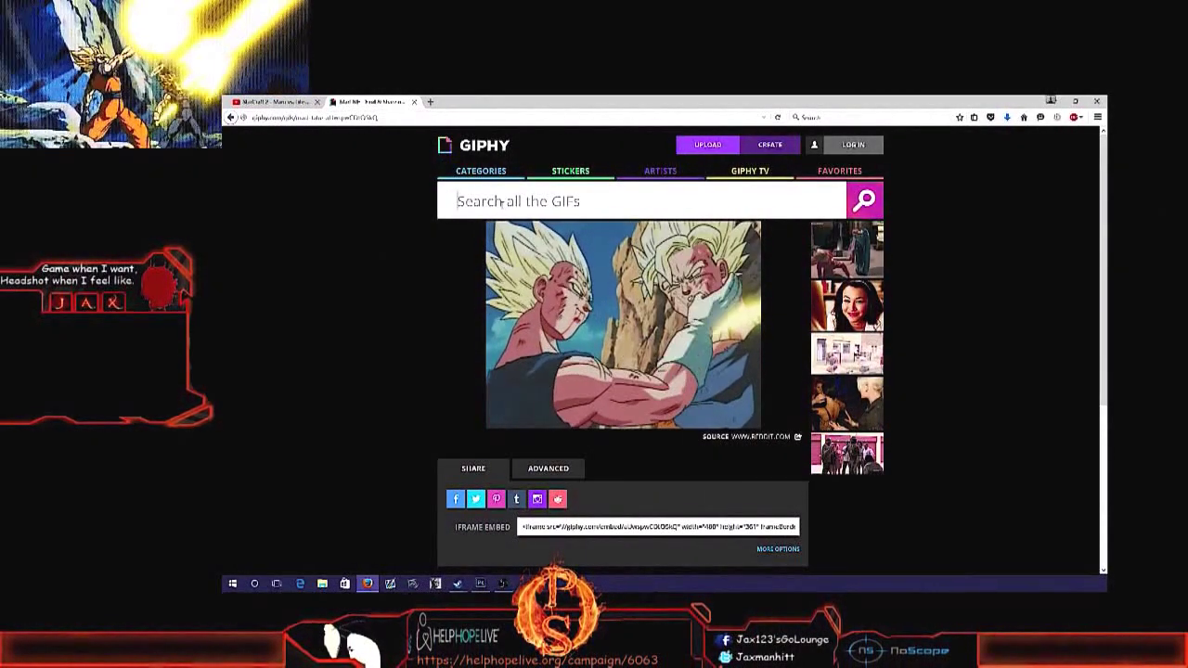
type("Gohan battle")
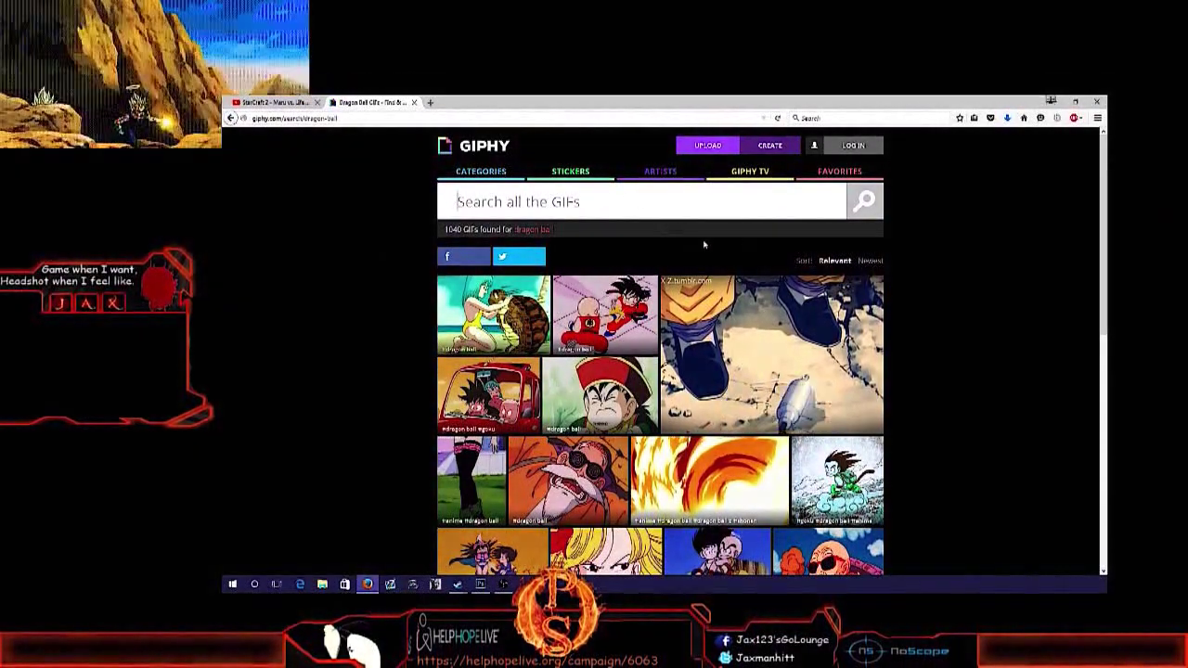
- Find the GIF of the young fighter raising his fist and save it as goku in the stream pictures folder
scroll(957, 332, "down", 5)
scroll(960, 329, "down", 1)
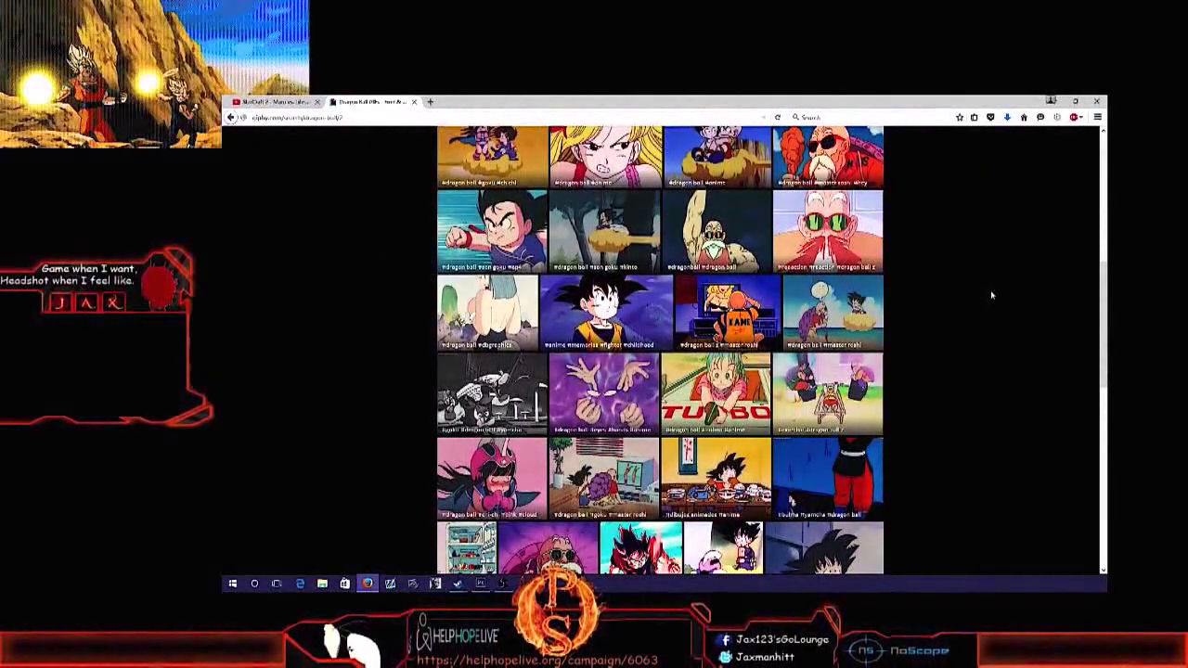
scroll(994, 296, "down", 2)
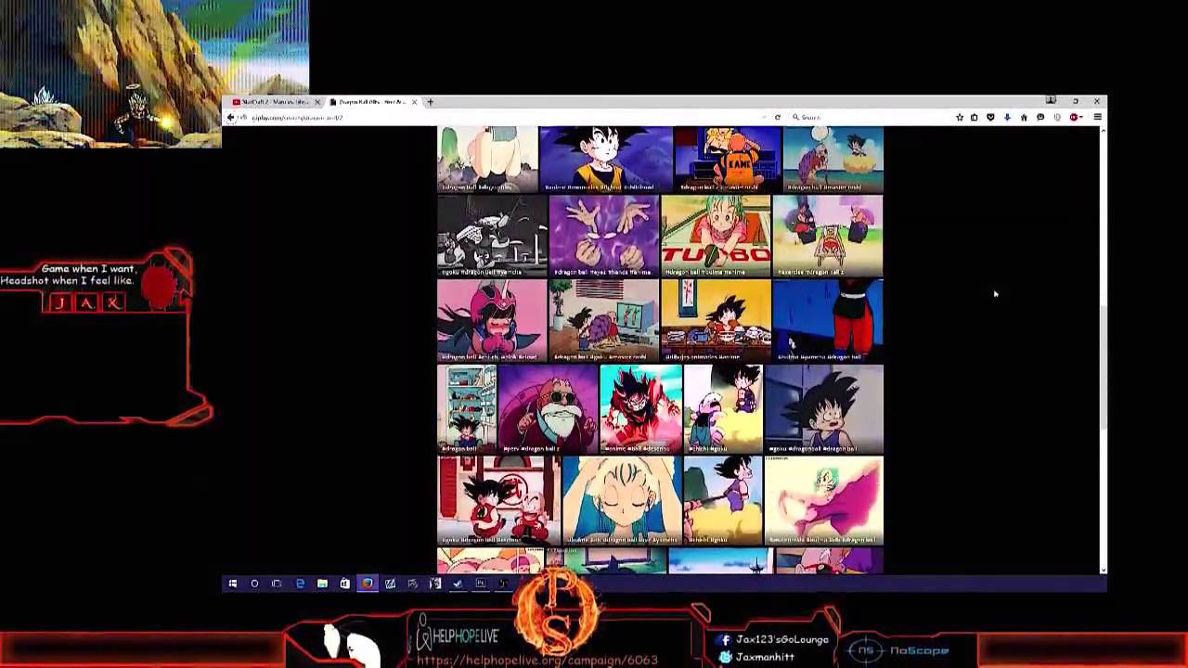
scroll(994, 296, "down", 2)
scroll(995, 292, "down", 3)
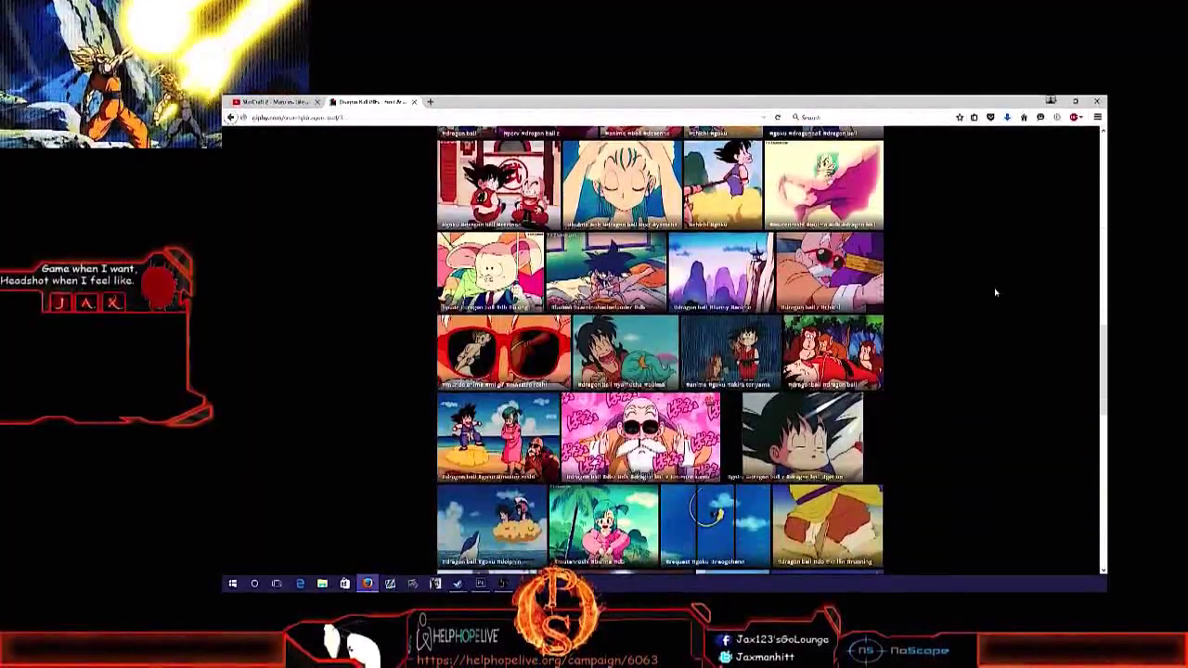
scroll(996, 293, "down", 5)
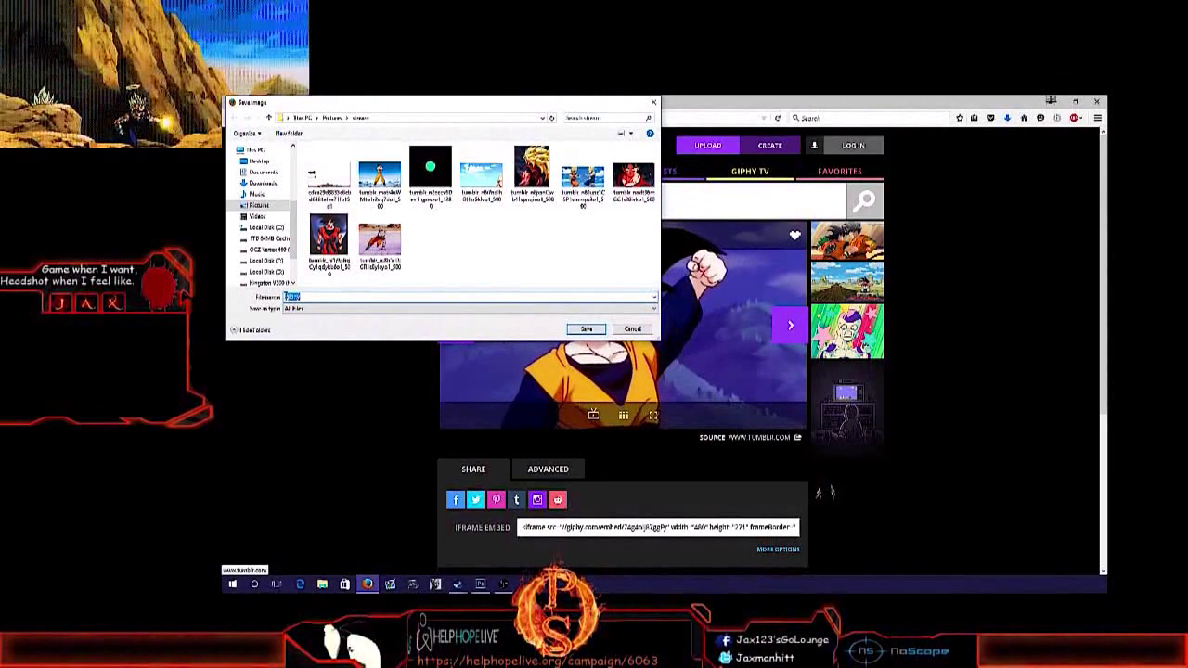
type("ss4")
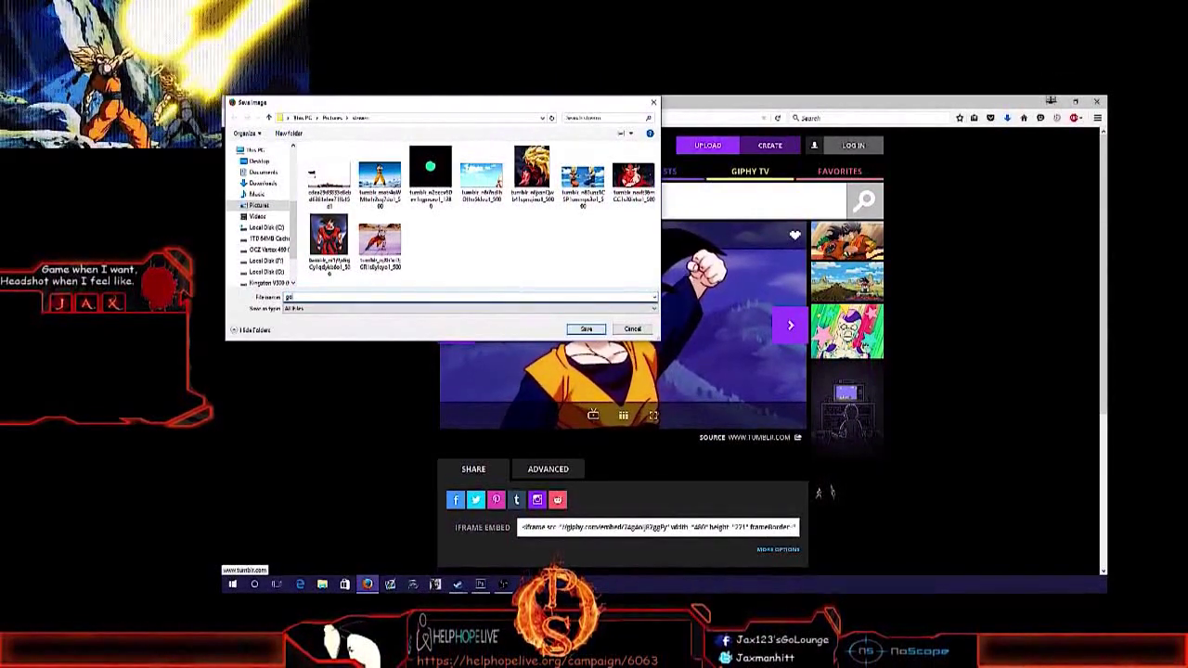
type("u")
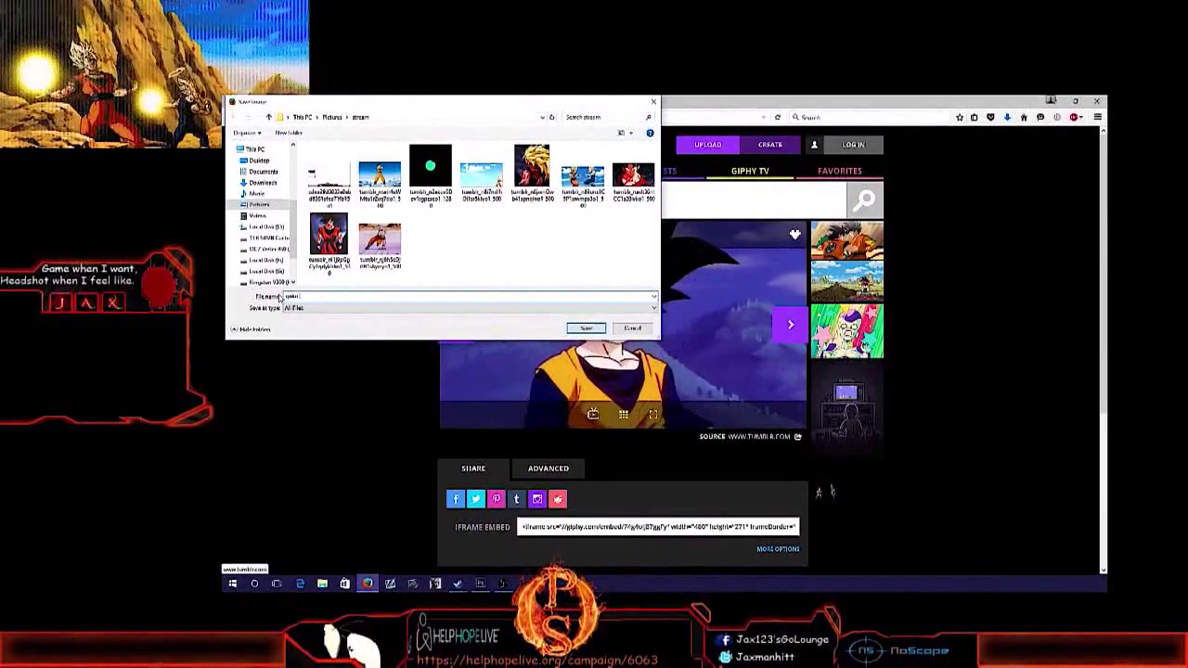
key("Return")
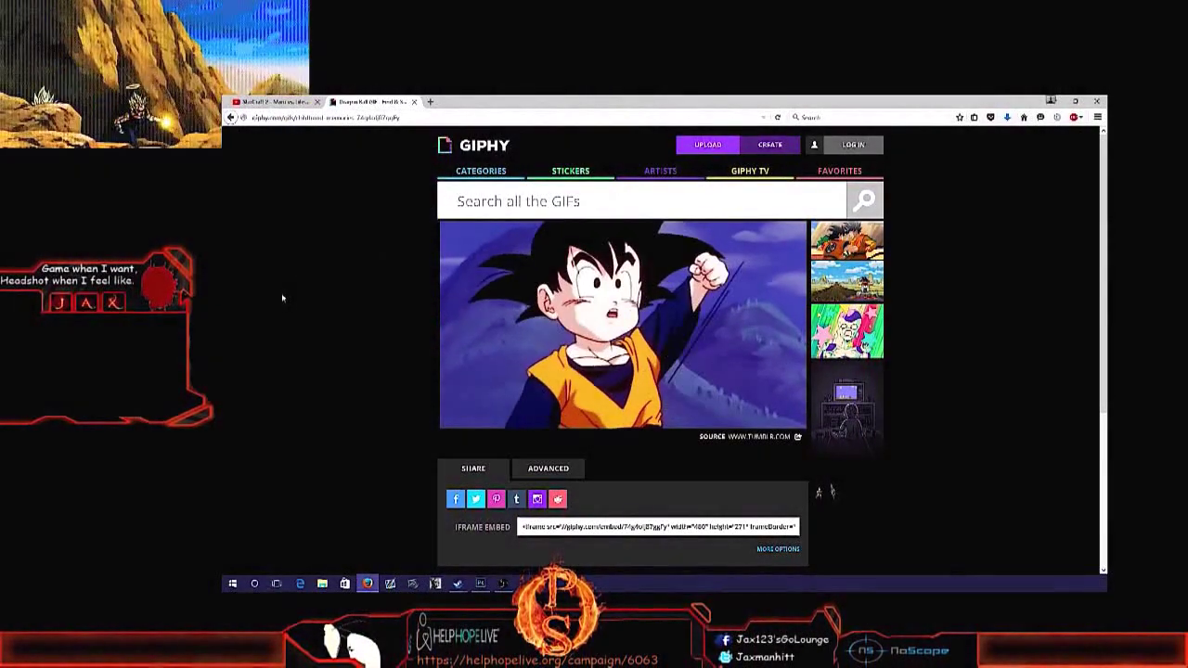
- Return to Open Broadcaster Software and add an image source named Goku Gif to the scene
mouse_move(554, 222)
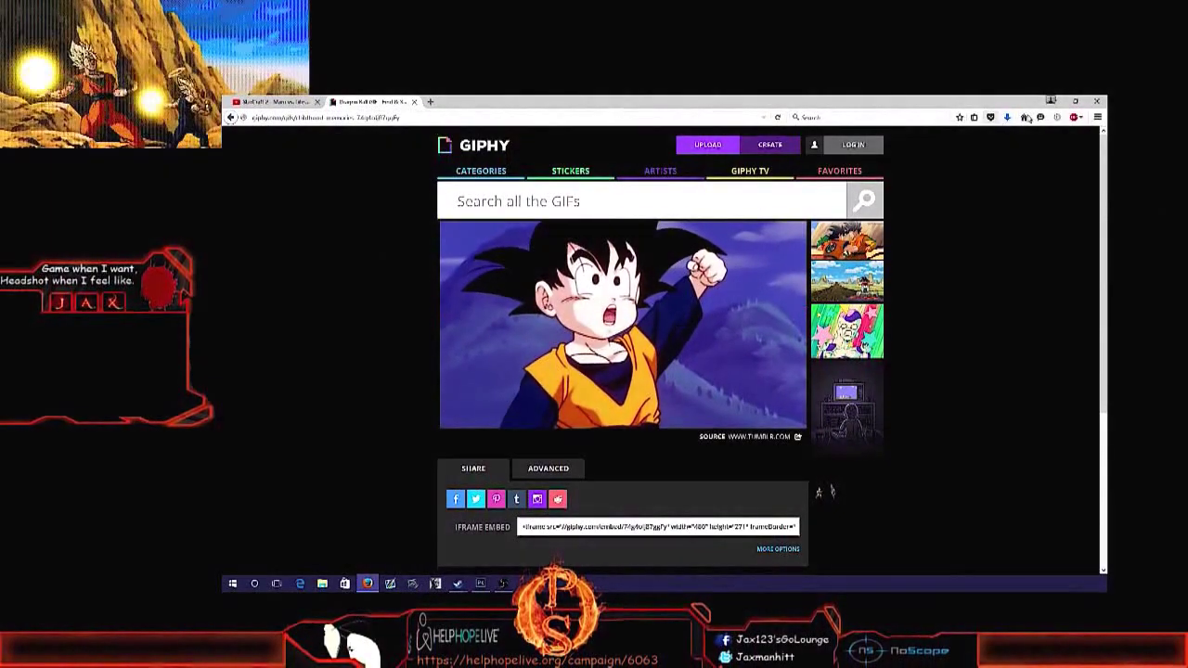
left_click(1057, 102)
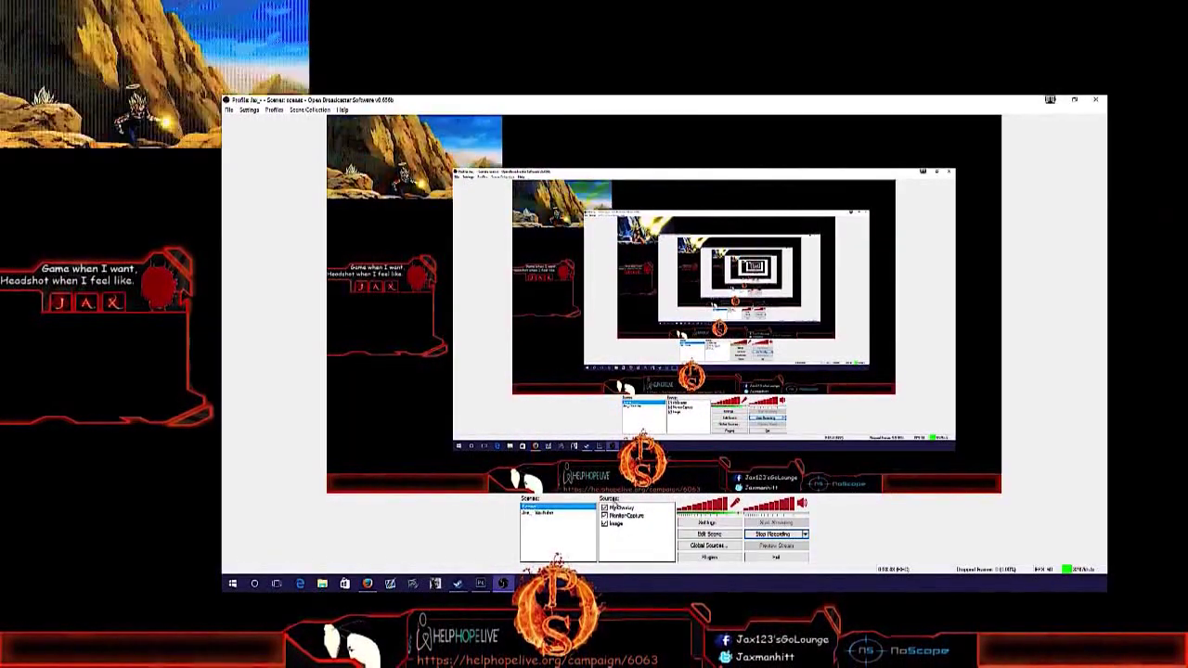
right_click(620, 534)
mouse_move(654, 540)
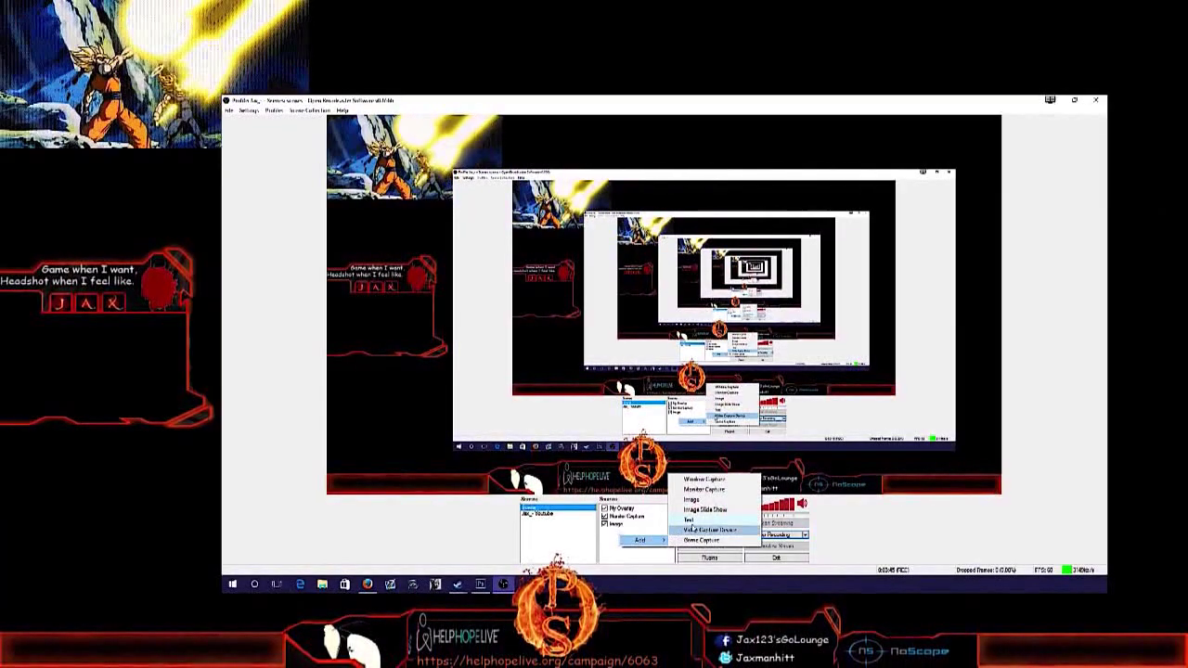
left_click(704, 499)
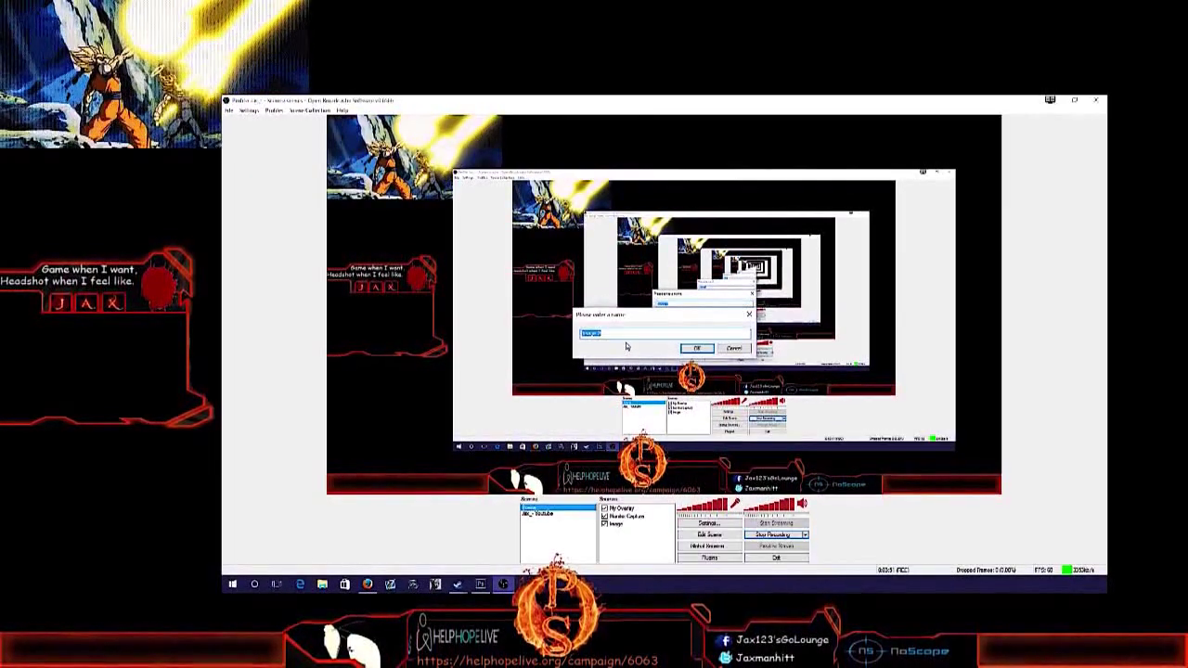
type("Goku")
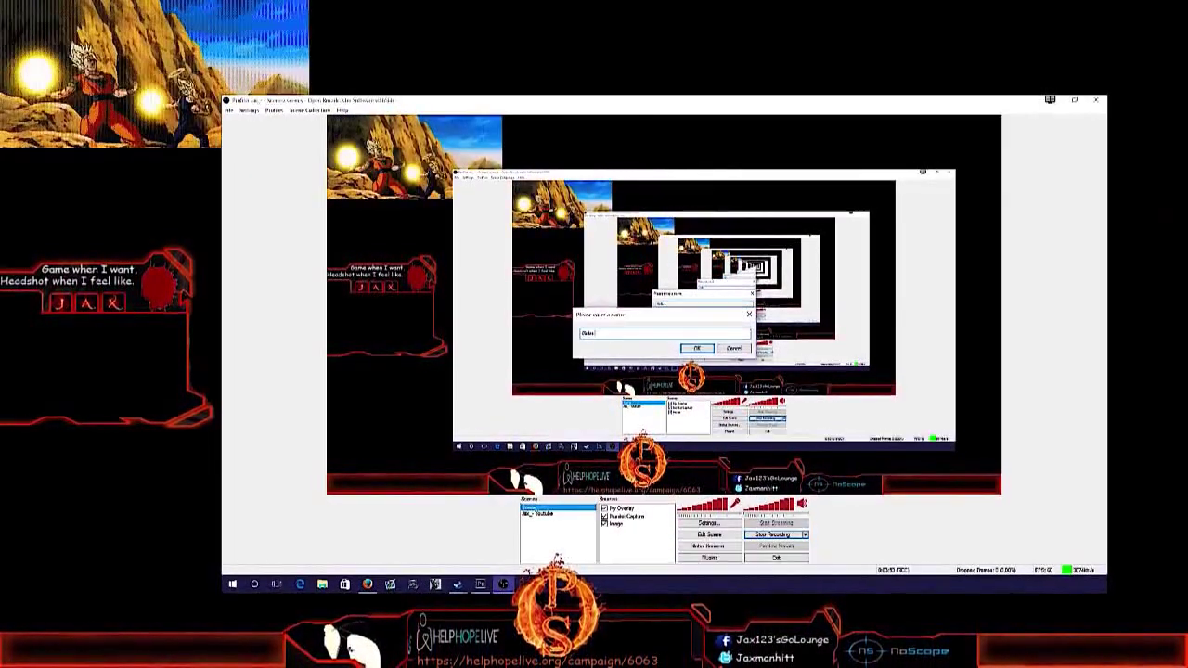
type(" Gif")
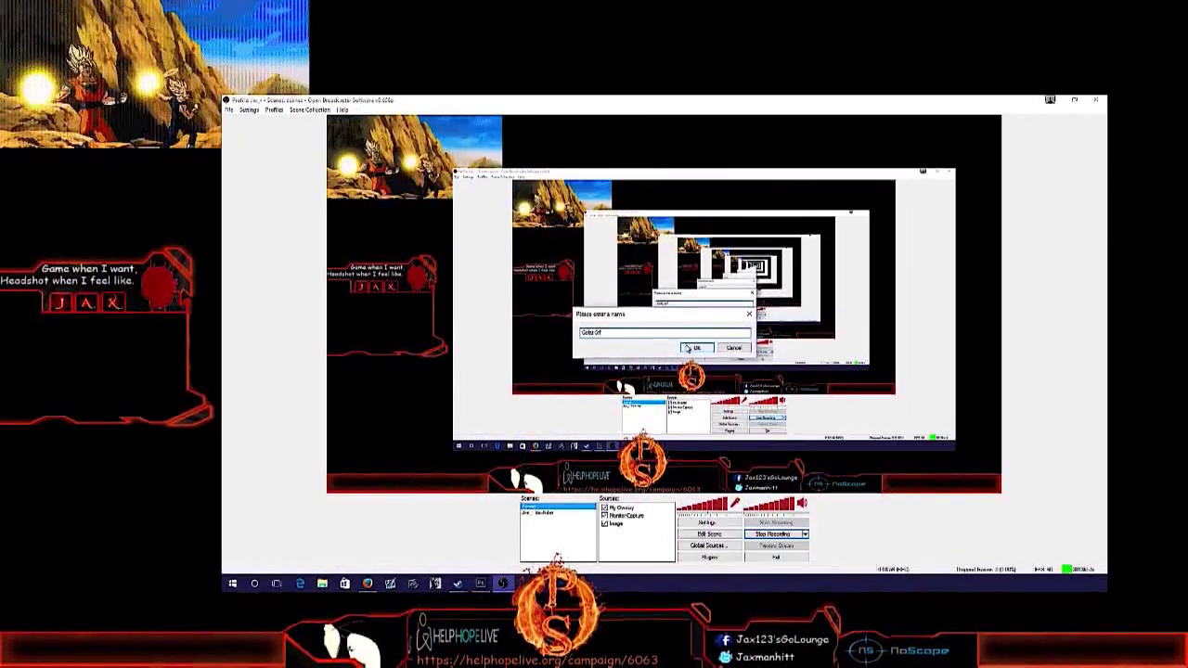
key("Return")
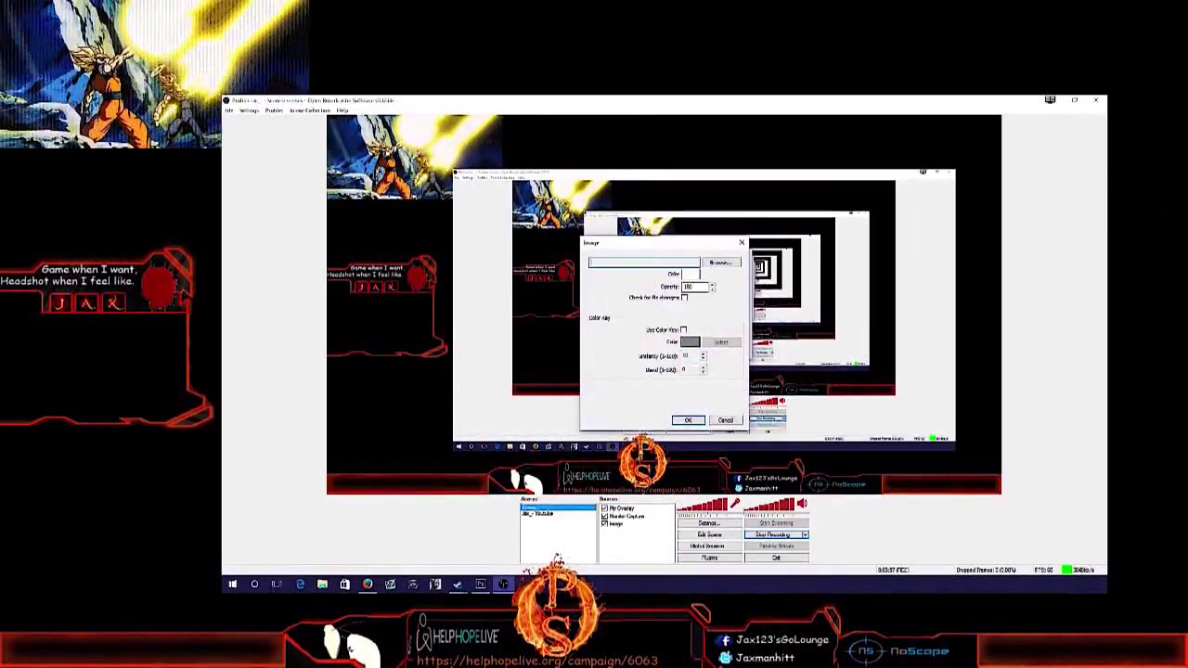
- Load the saved goku GIF into the image source and accept its properties without a color key
left_click(720, 262)
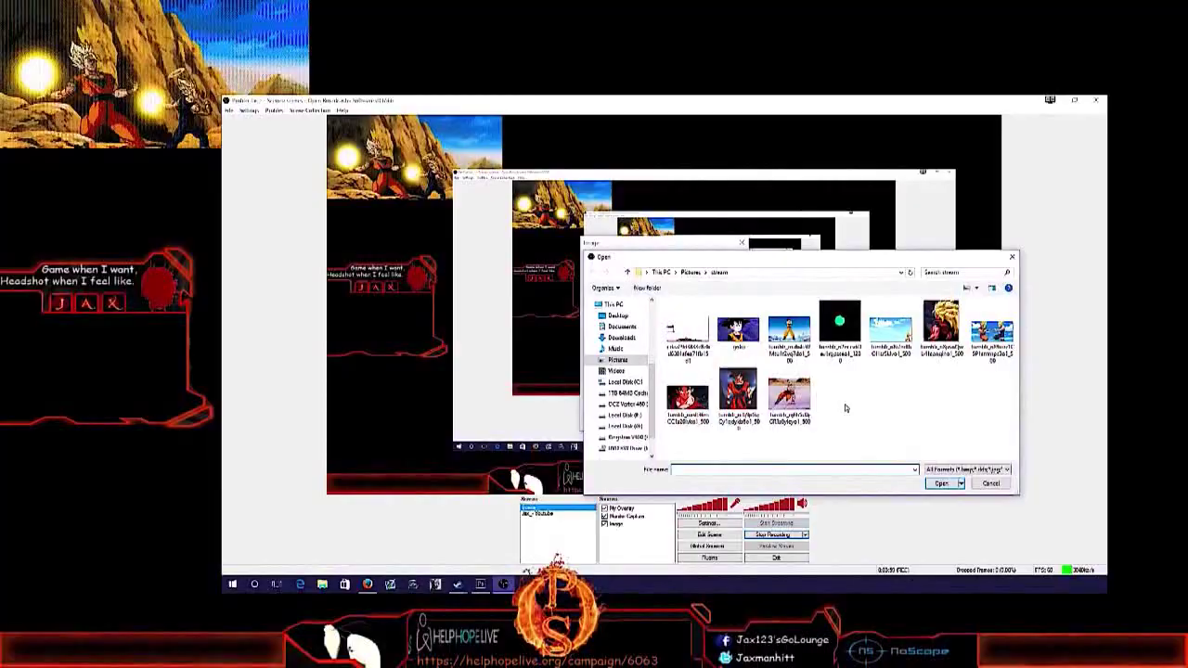
left_click(1012, 256)
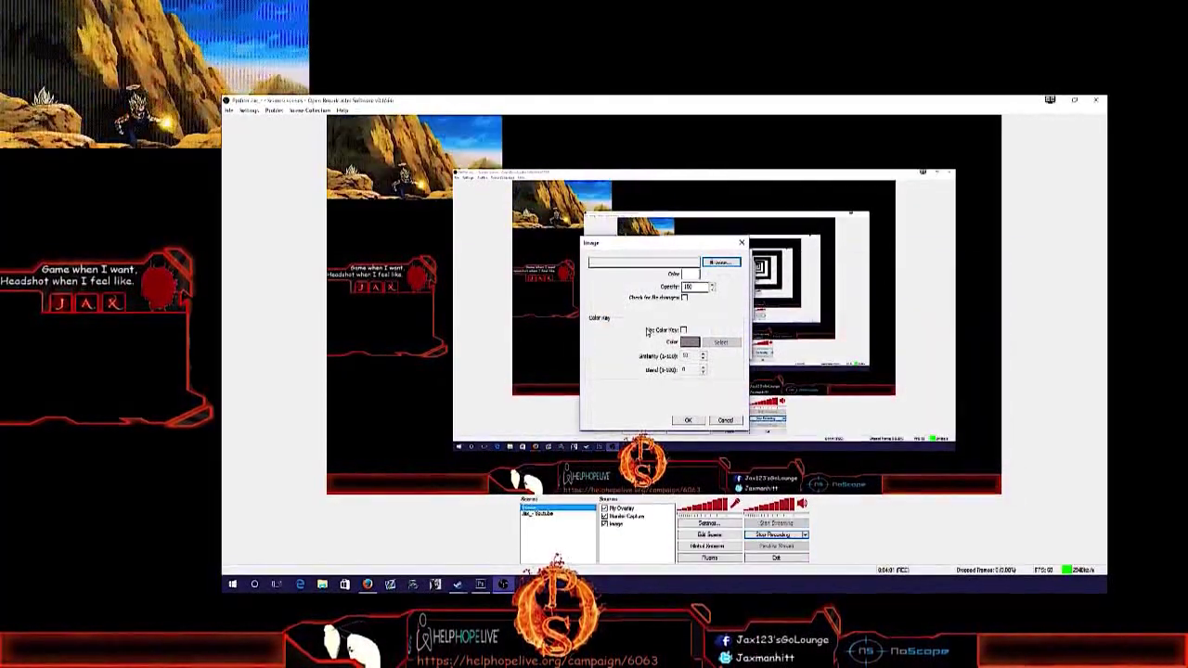
left_click_drag(609, 243, 388, 244)
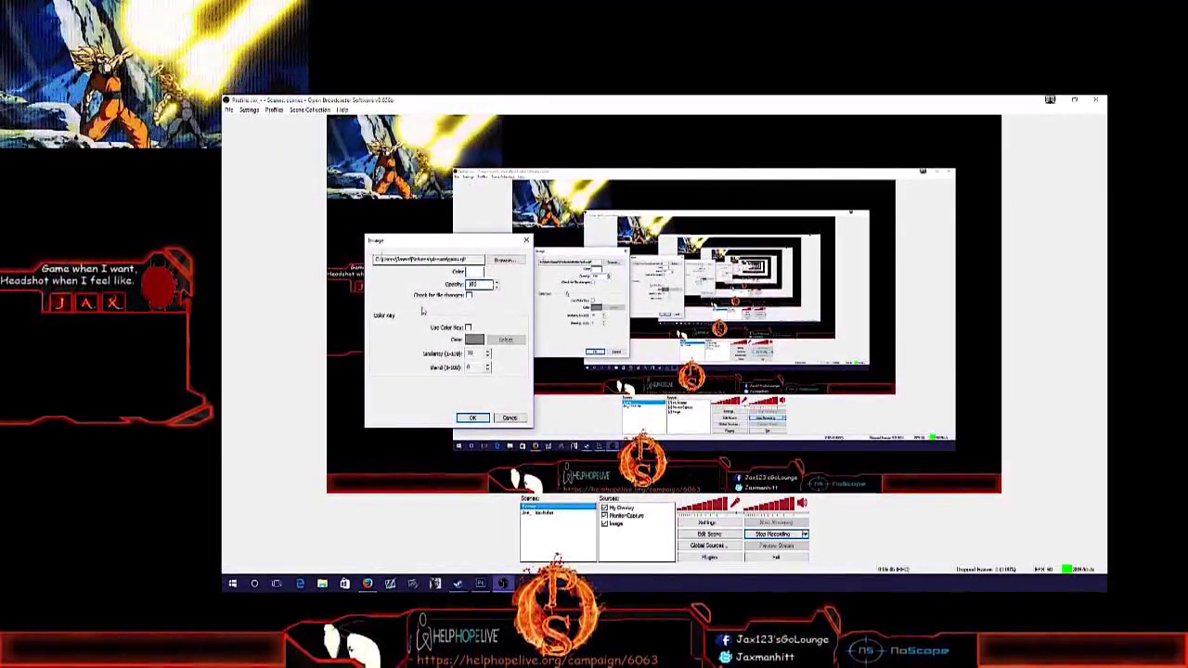
left_click(468, 328)
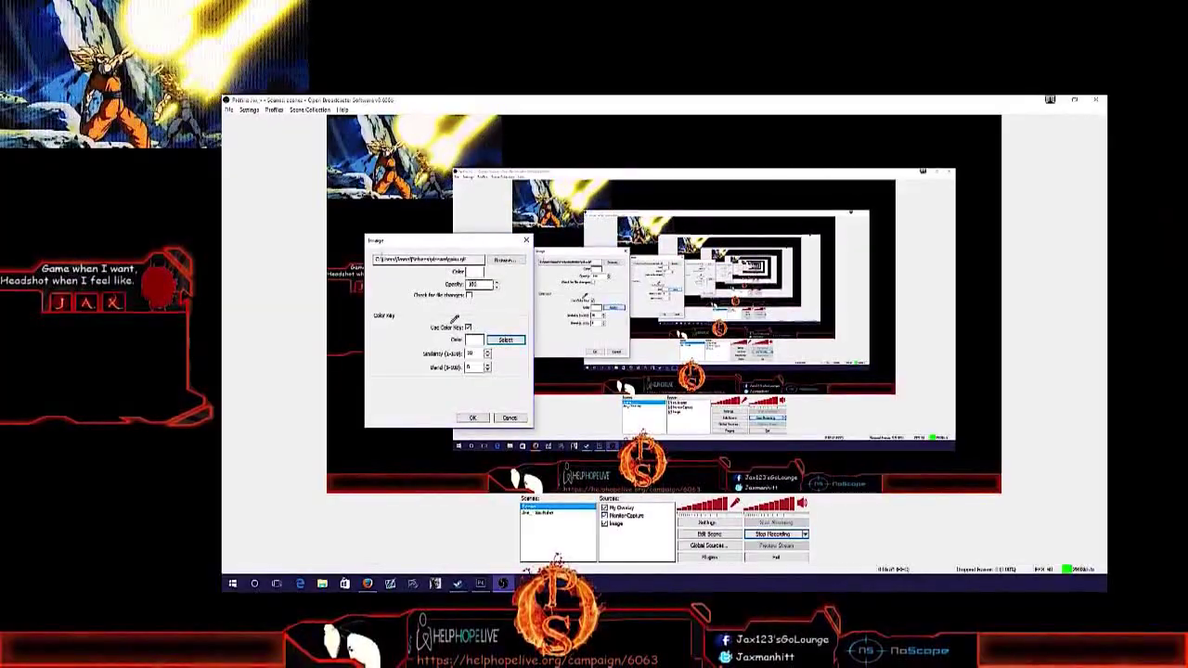
left_click(468, 327)
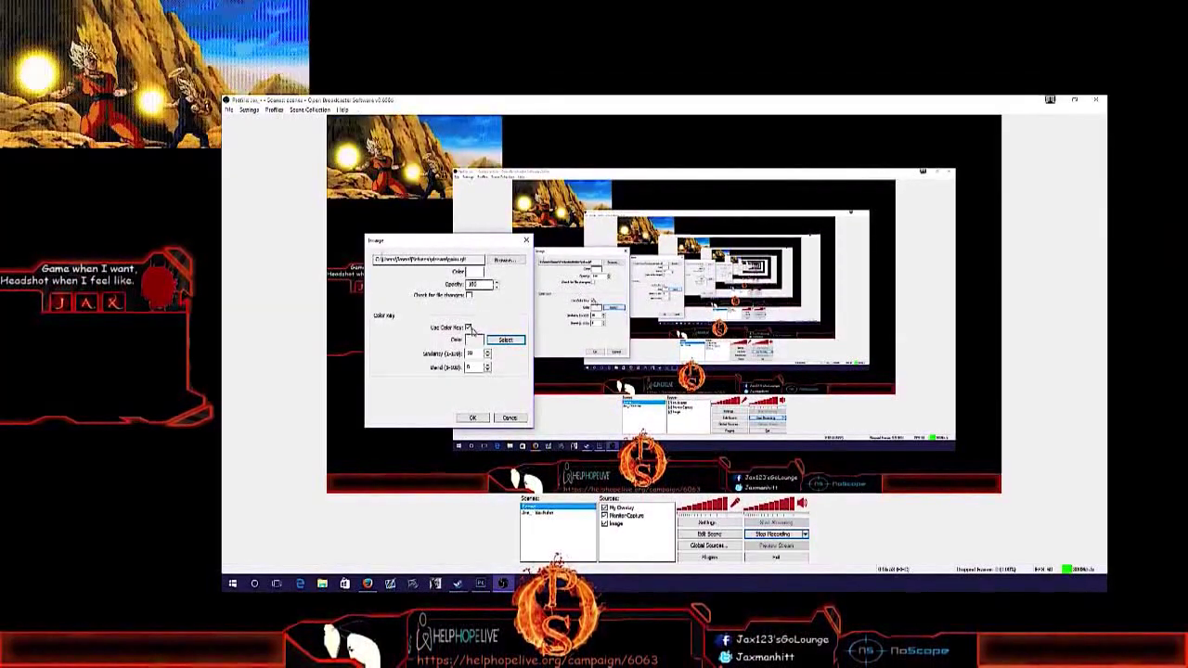
left_click(475, 417)
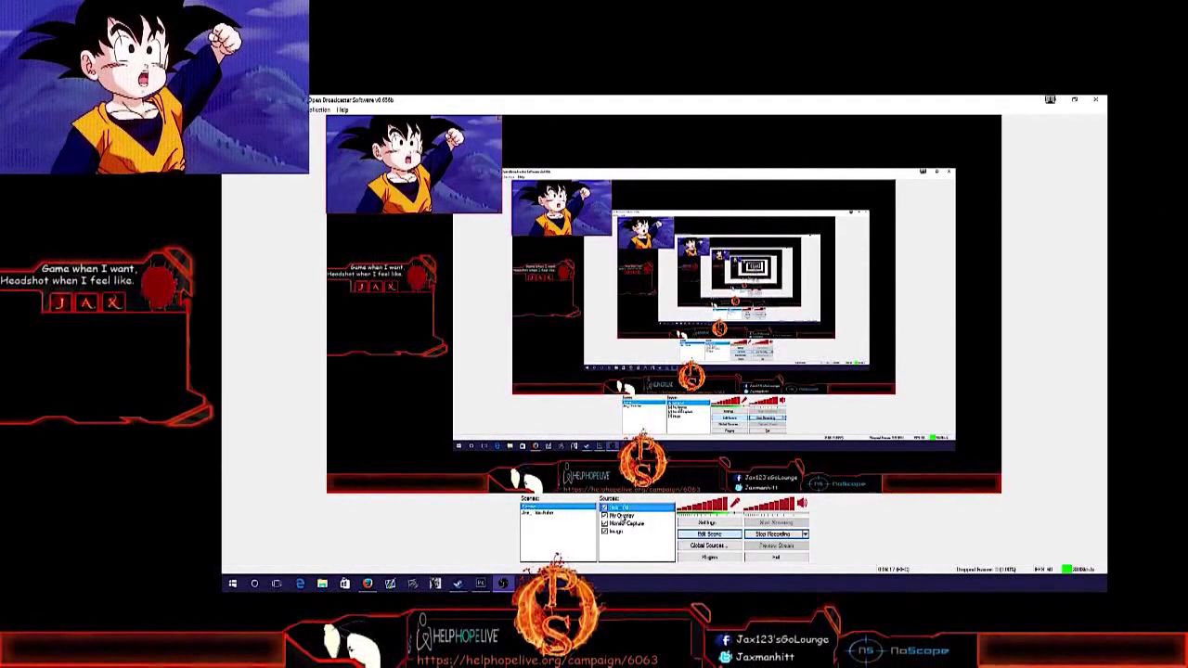
- Move the Monitor Capture source slightly up and left, and place the Image GIF in the canvas's lower-left corner above the border
left_click(619, 516)
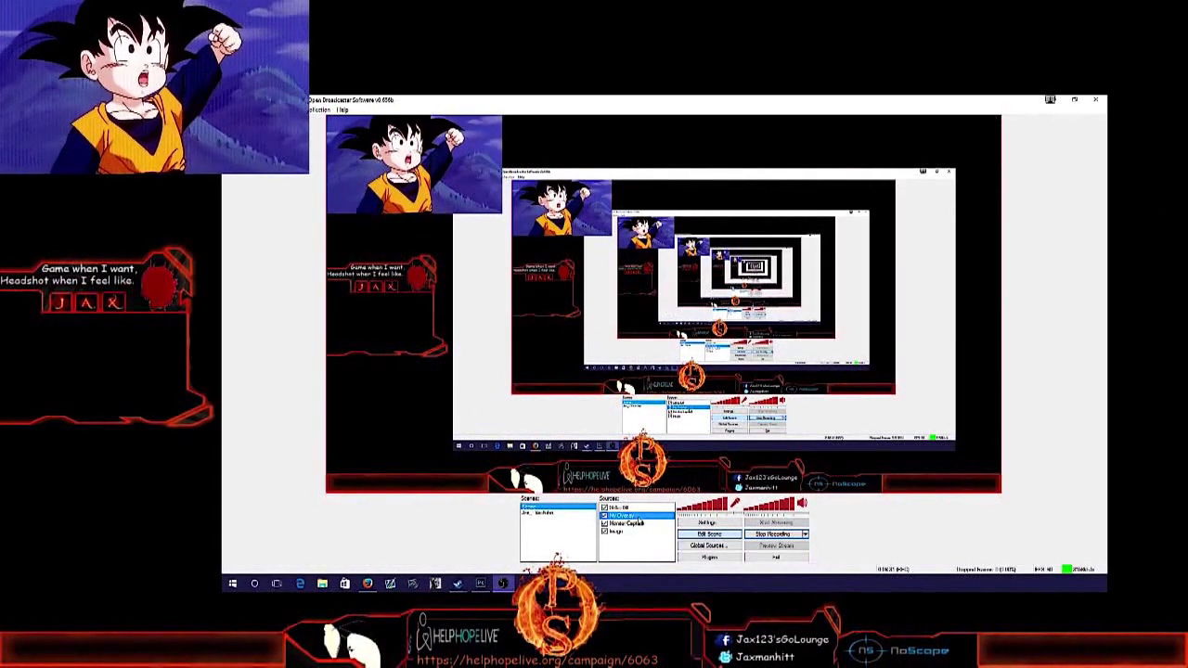
mouse_move(485, 369)
left_mouse_down()
mouse_move(437, 295)
mouse_move(578, 401)
mouse_move(543, 274)
mouse_move(461, 357)
mouse_move(574, 372)
mouse_move(506, 338)
mouse_move(488, 366)
left_mouse_up()
left_click(626, 526)
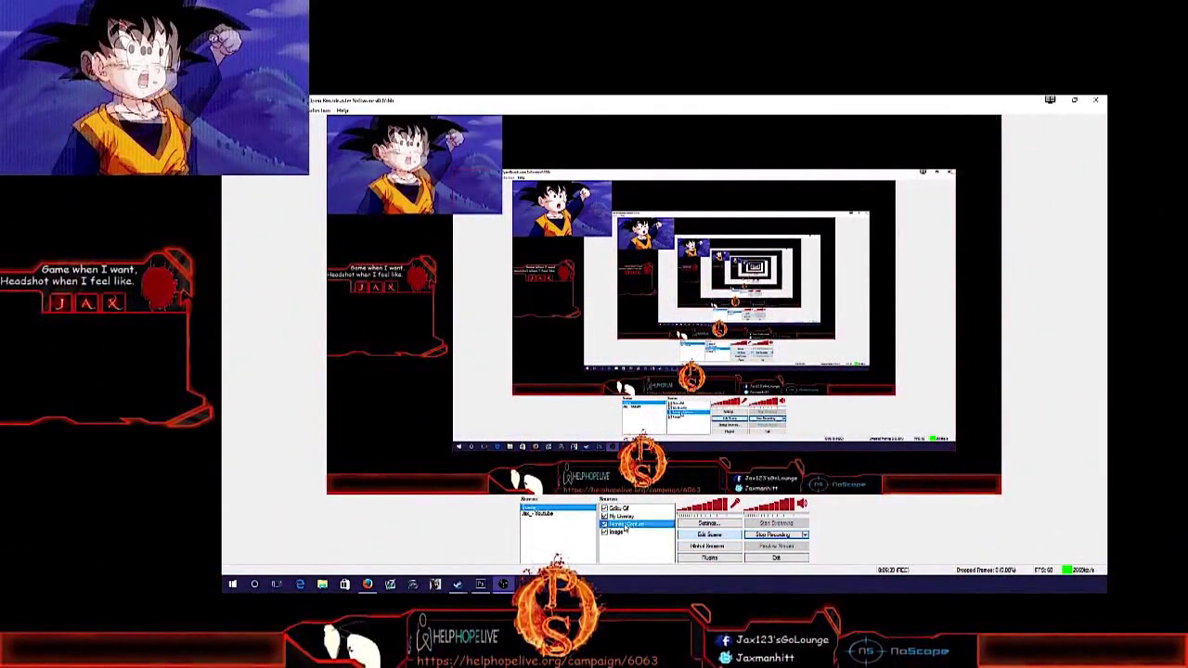
left_click_drag(611, 399, 565, 300)
left_click(605, 487)
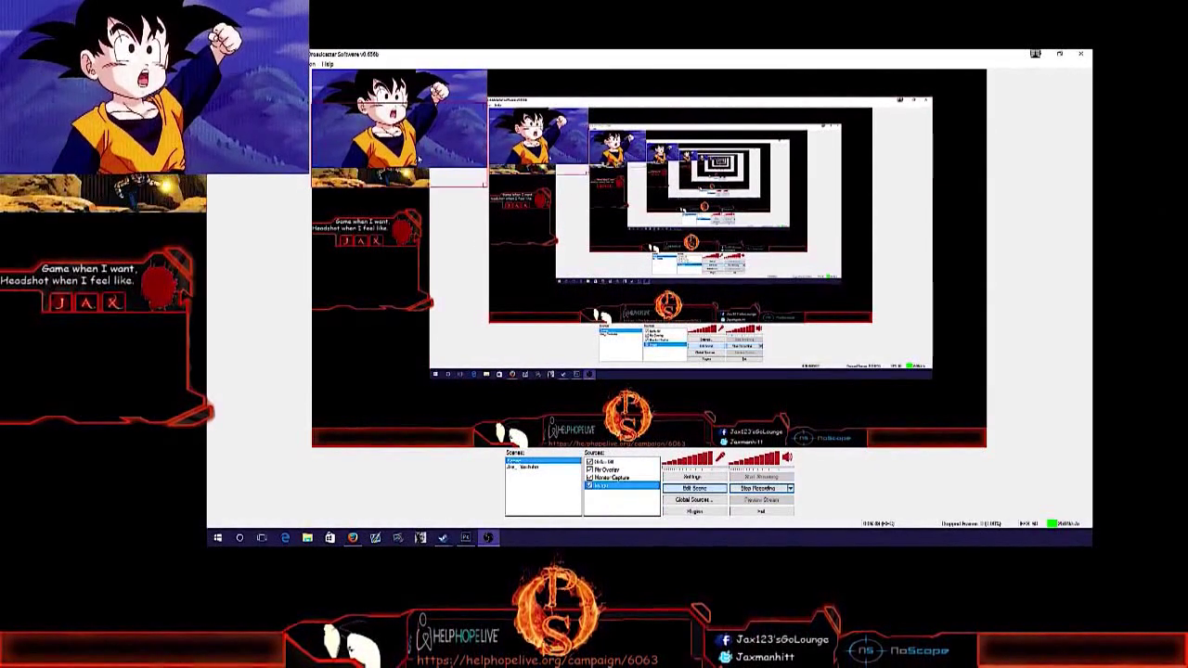
left_click_drag(455, 237, 455, 385)
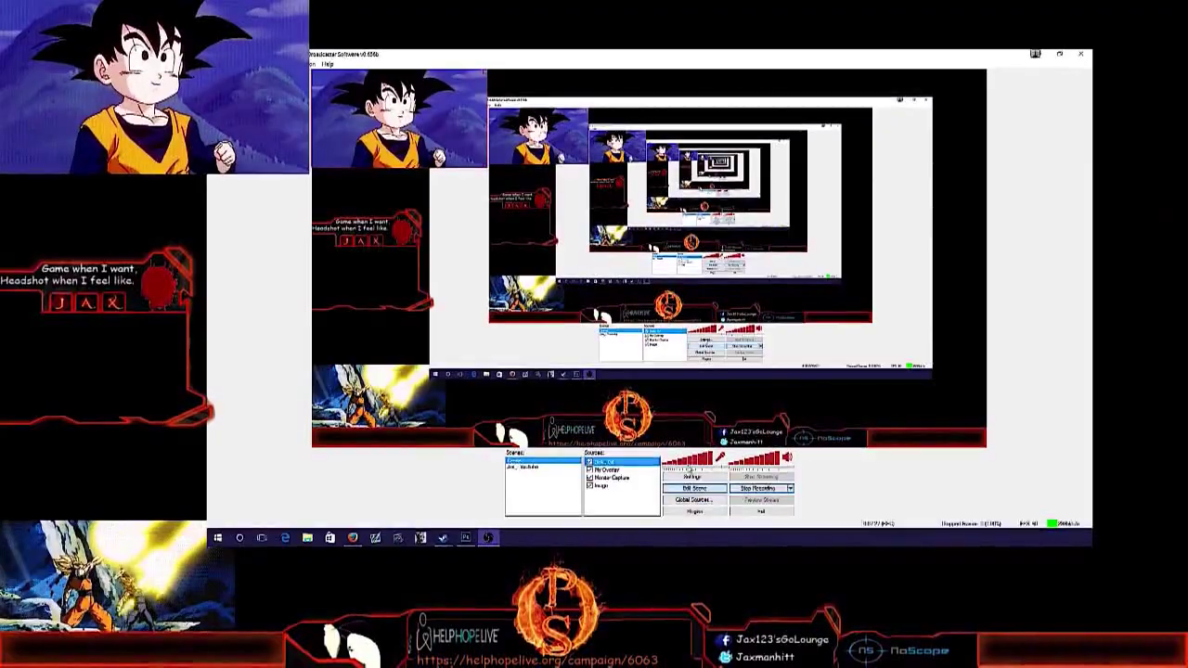
- Enlarge the Goku Gif source to cover most of the canvas and move it toward the middle
right_click(424, 143)
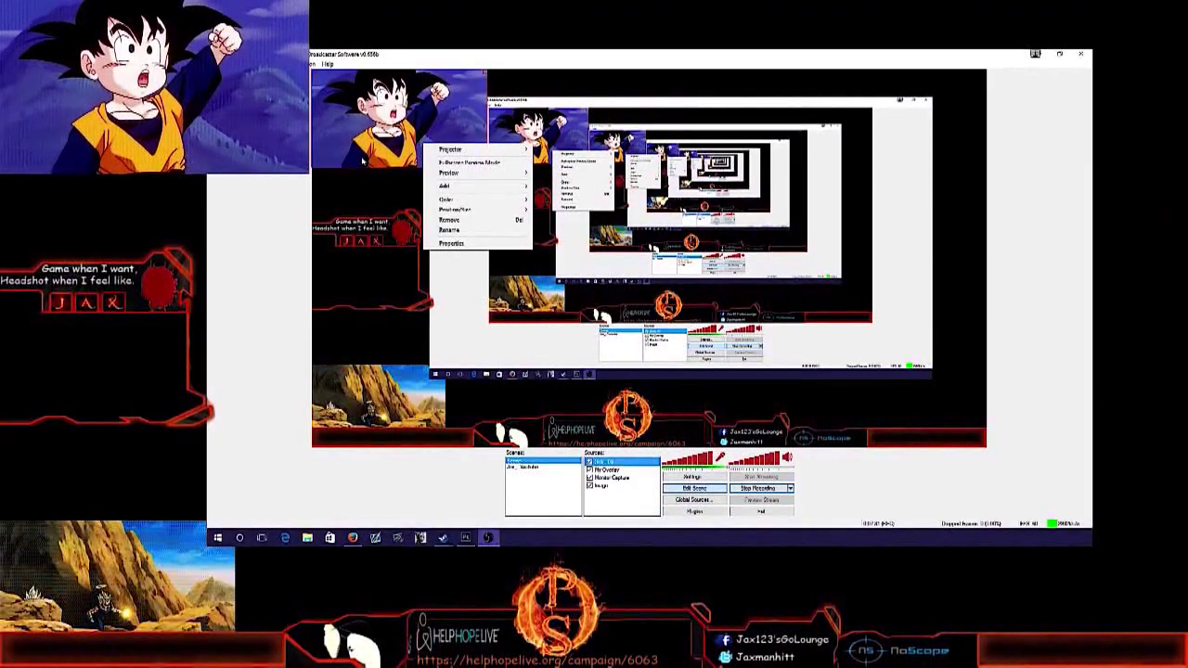
left_click(362, 161)
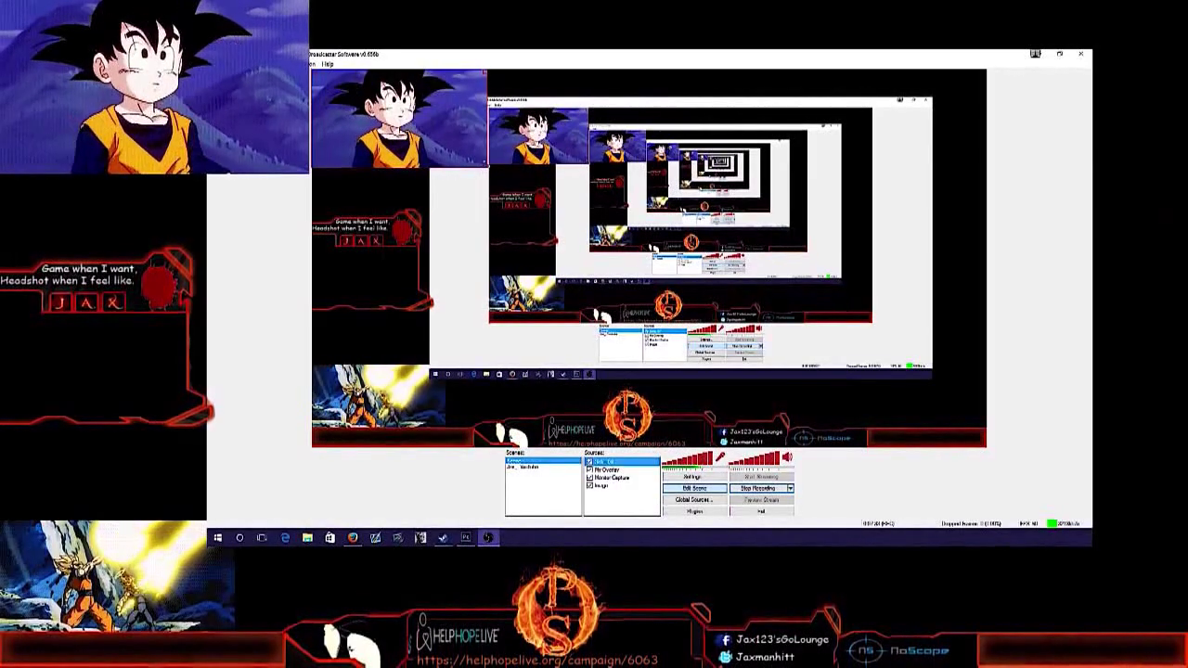
left_click_drag(484, 168, 778, 333)
left_click_drag(682, 269, 867, 320)
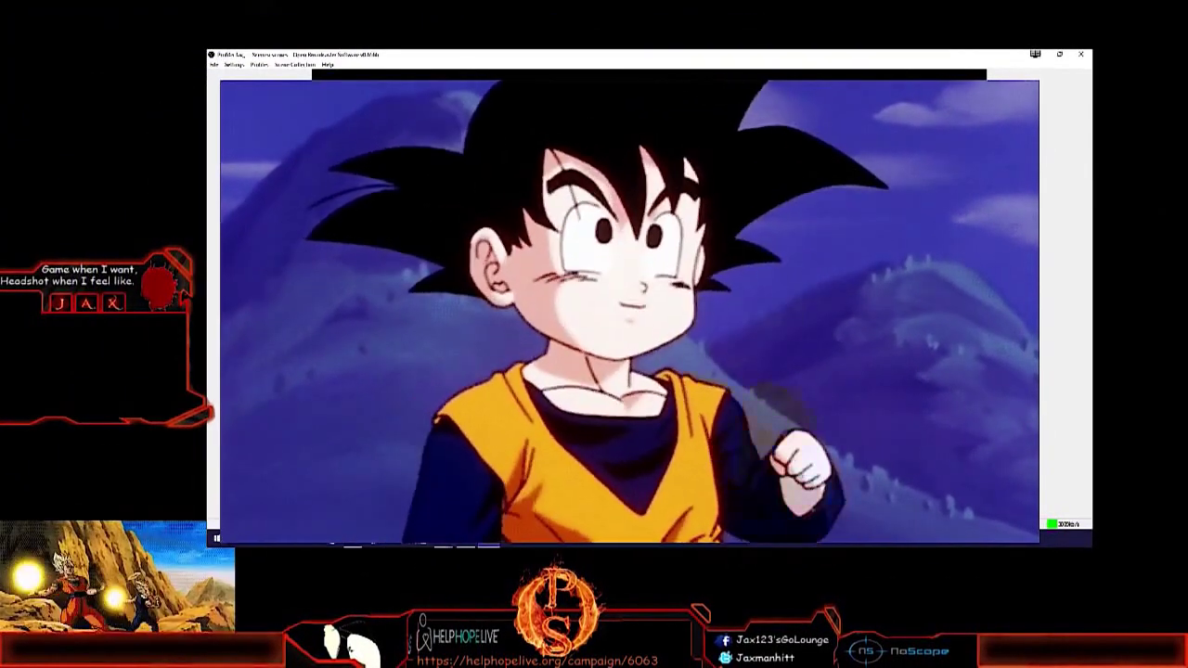
- Shrink the Goku Gif source, place it in the canvas's lower-right corner above the border, and fine-tune its size
left_click_drag(1040, 543, 509, 244)
left_click_drag(584, 178, 945, 392)
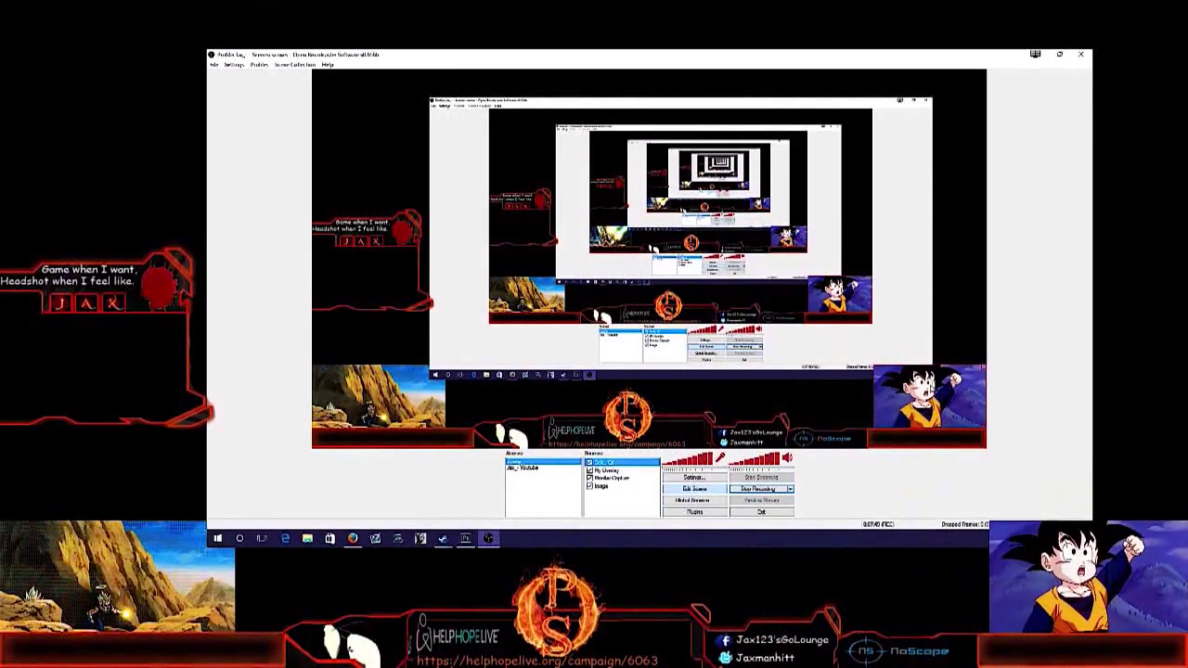
left_click_drag(873, 365, 857, 353)
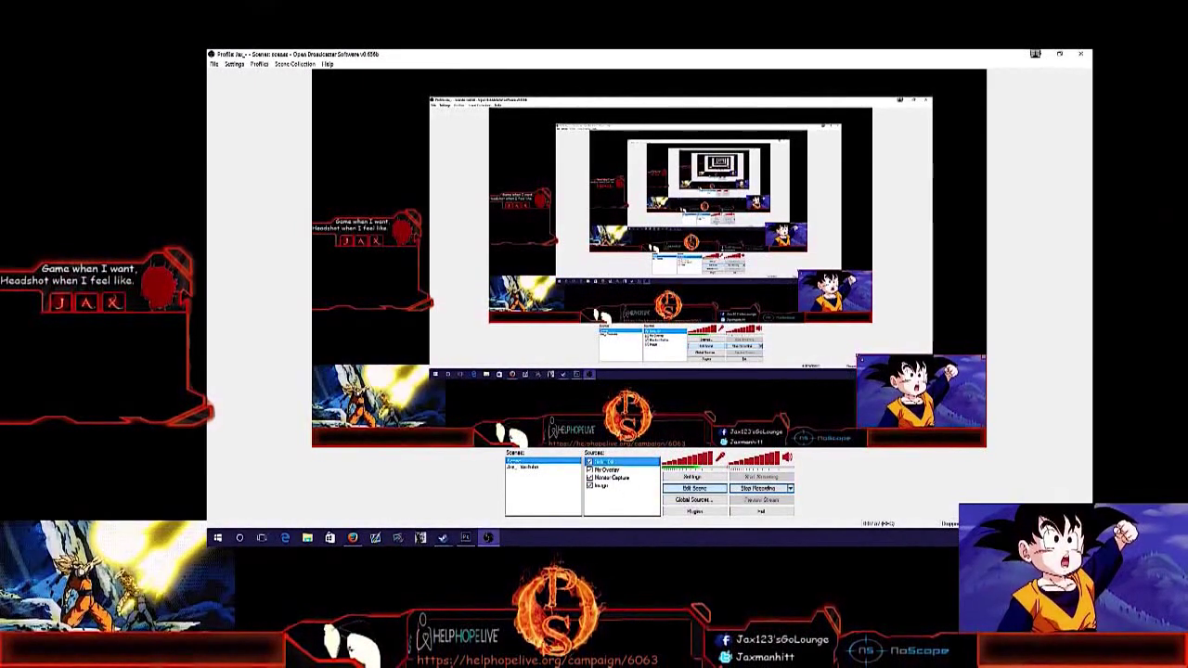
left_click_drag(856, 353, 861, 357)
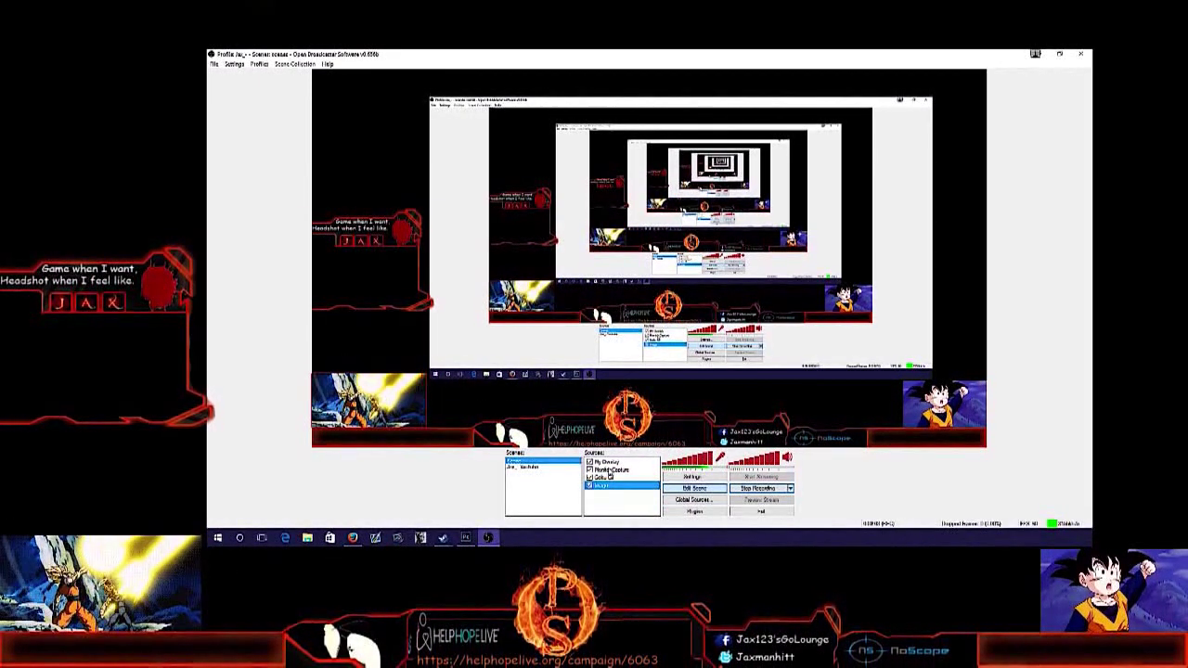
- Shrink the Monitor Capture source and center it in the upper part of the canvas
left_click(566, 436)
left_click_drag(428, 372, 626, 232)
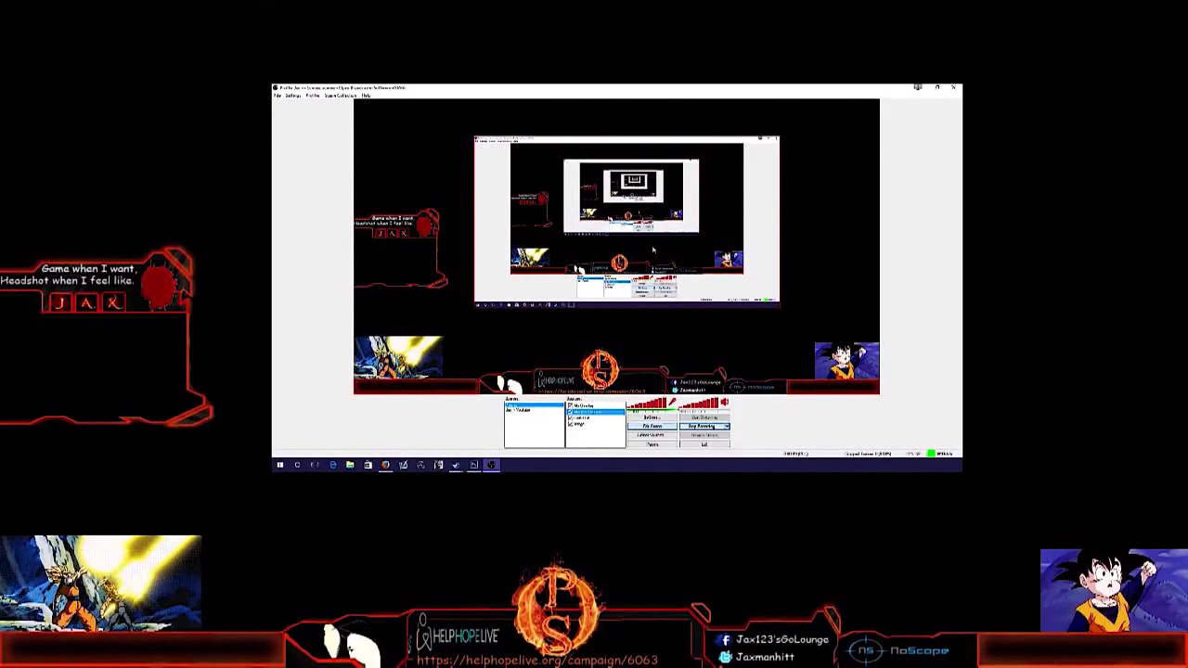